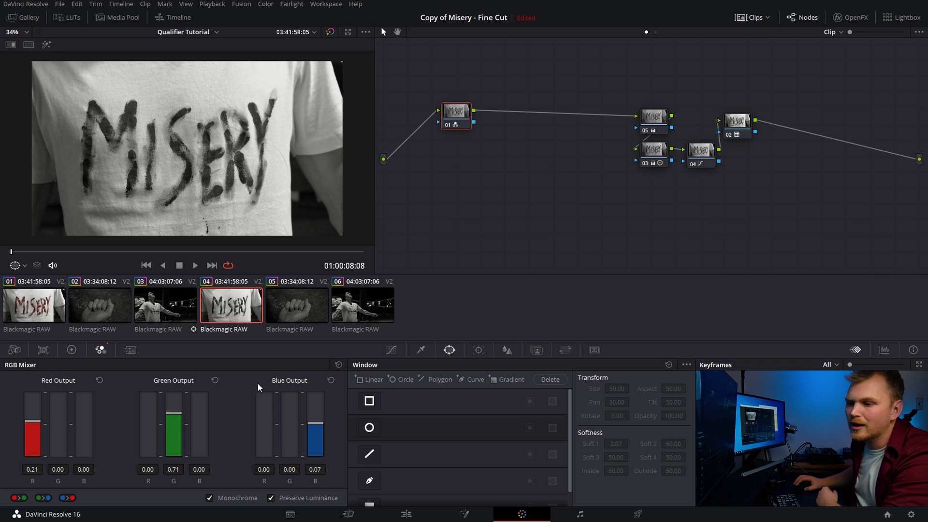
Compare colour against monochrome, then add parallel node 07 beside node 01 and arrange them.
left_click(210, 498)
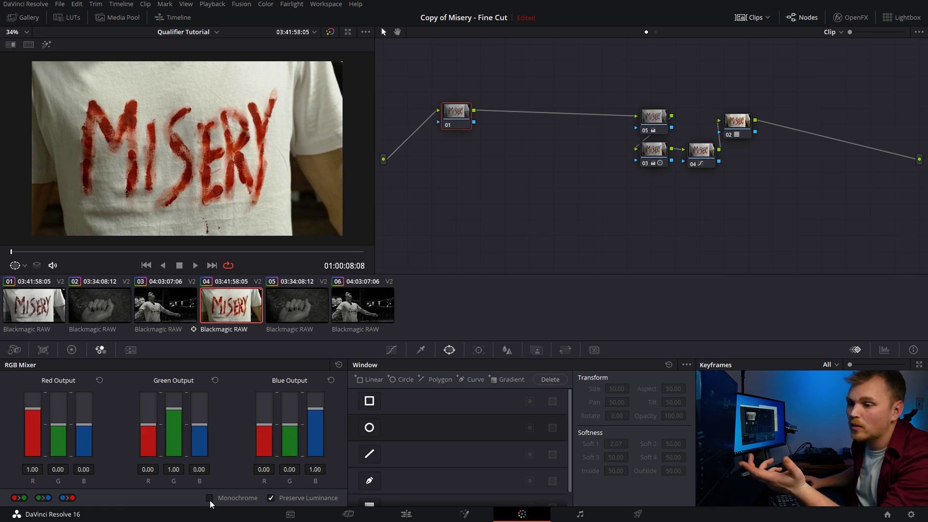
left_click(210, 498)
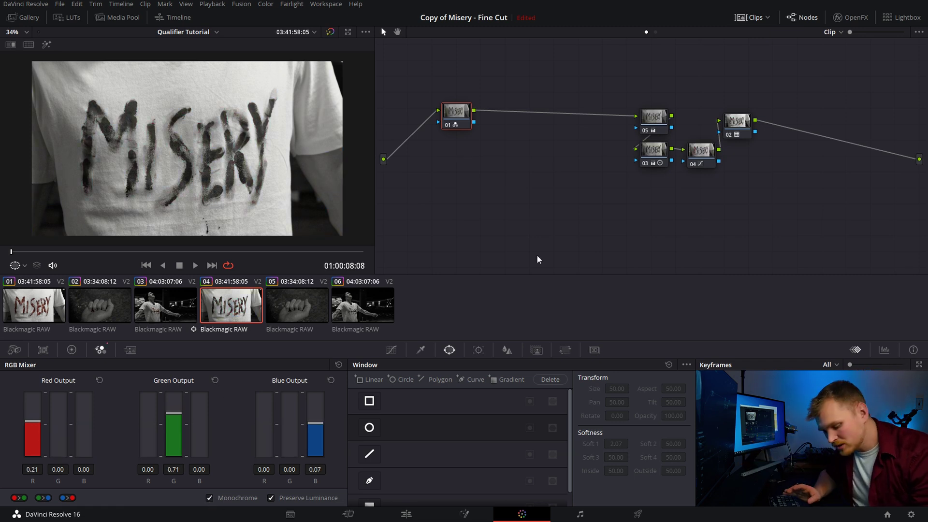
key("alt+p")
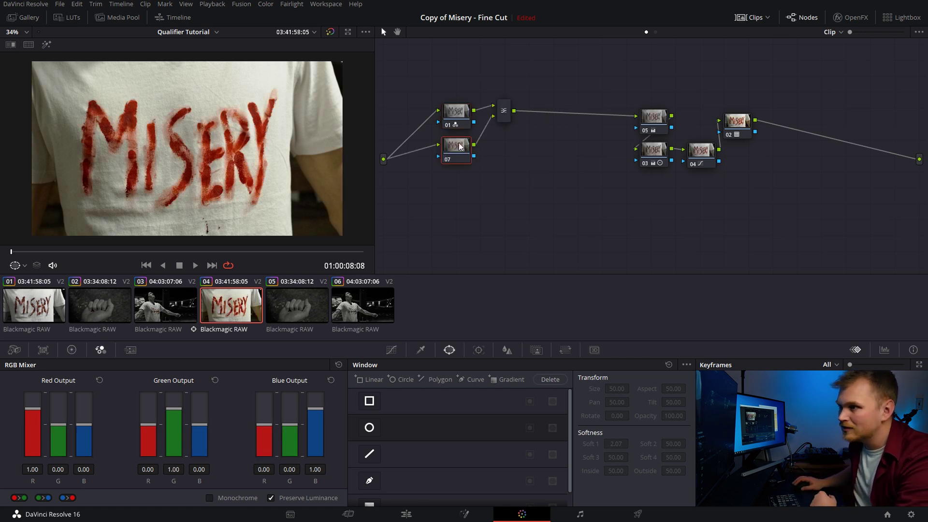
left_click_drag(456, 123, 449, 86)
left_click_drag(457, 150, 451, 131)
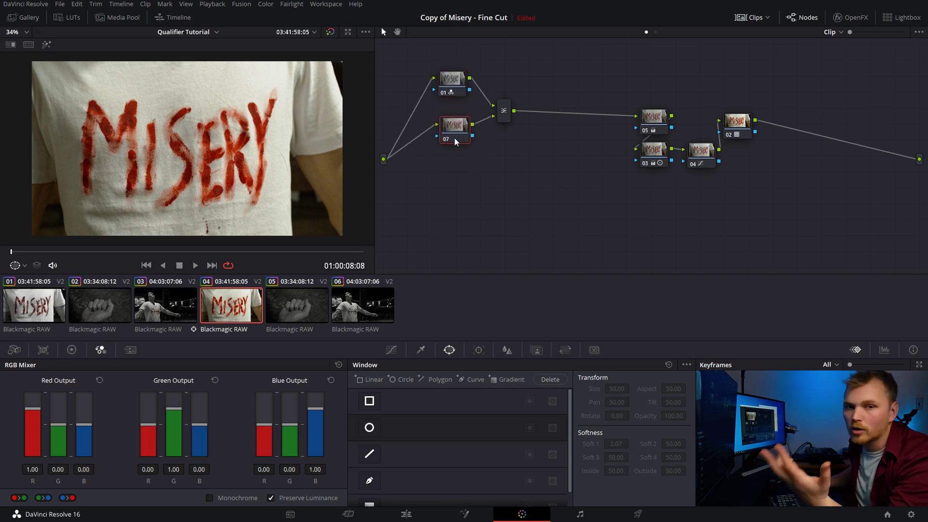
Qualify node 07 on the red M paint, widening hue width while viewing the highlight matte.
left_click(422, 350)
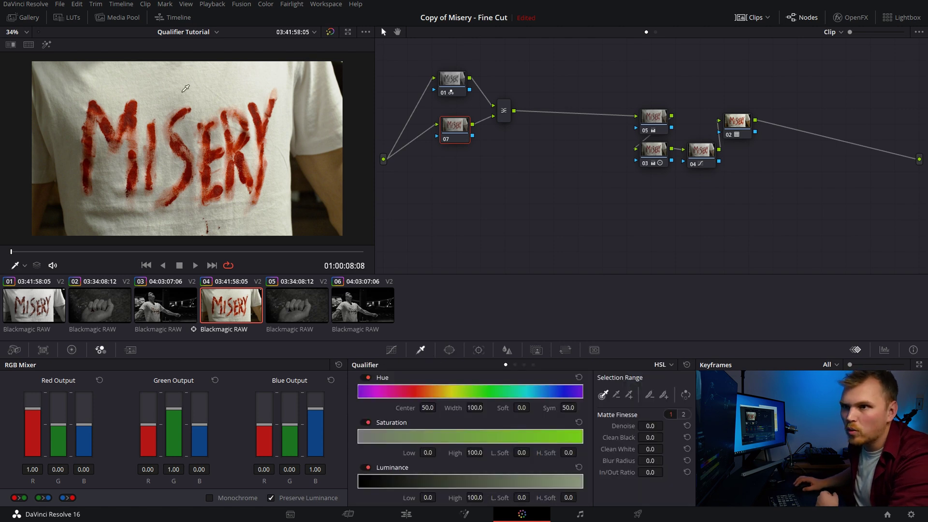
left_click(134, 104)
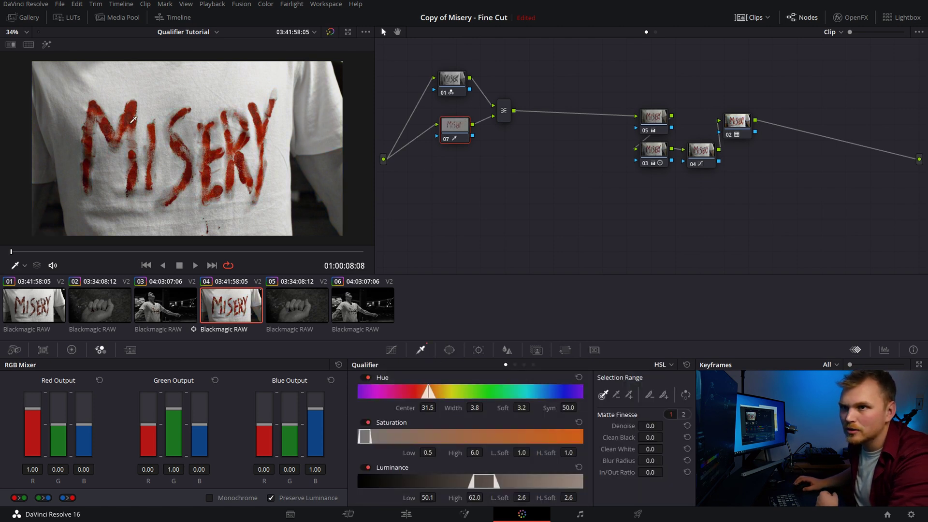
left_click(46, 45)
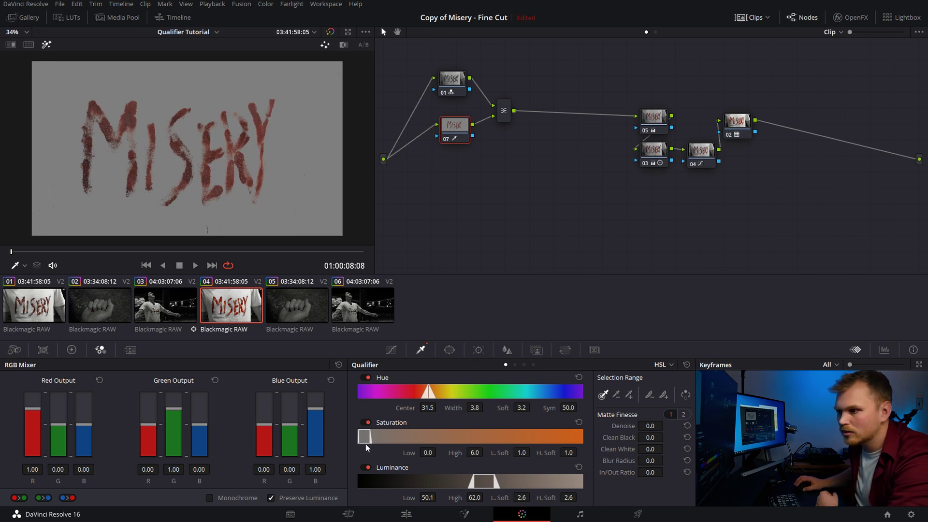
left_click_drag(475, 408, 485, 407)
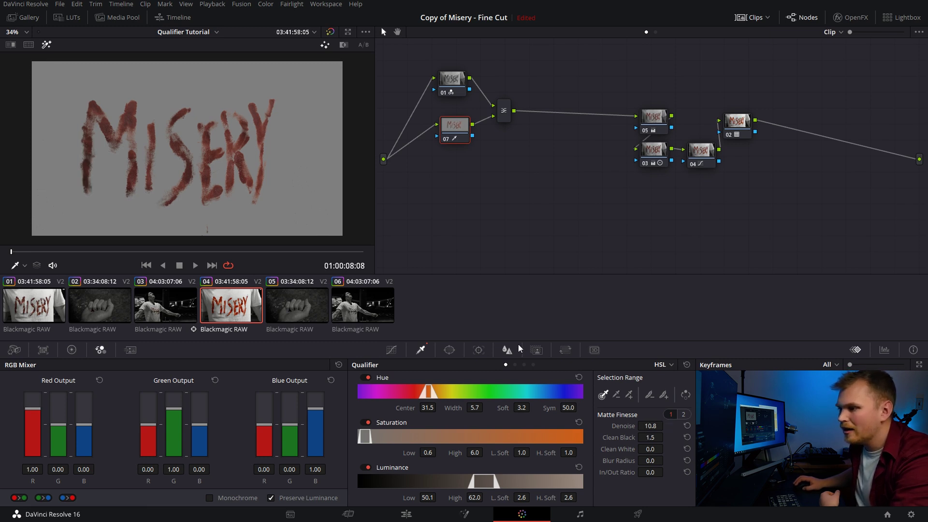
left_click(46, 45)
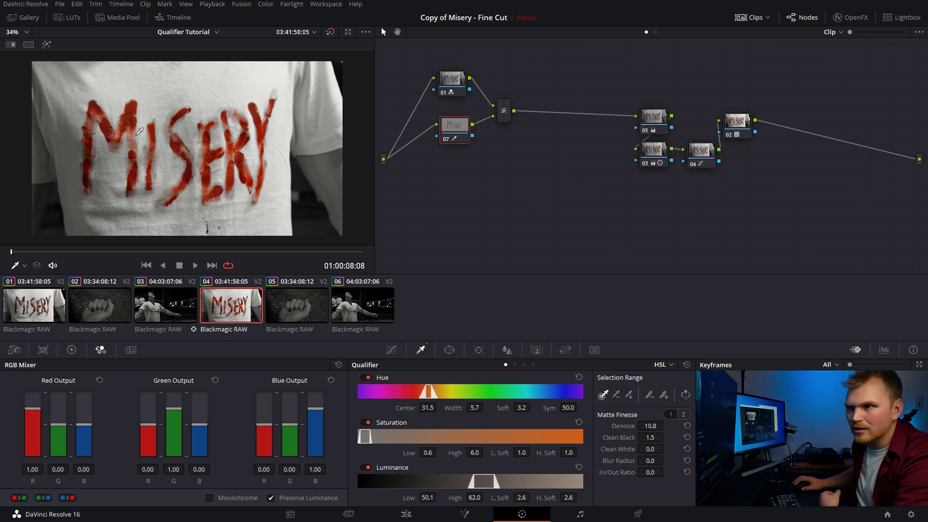
left_click(536, 350)
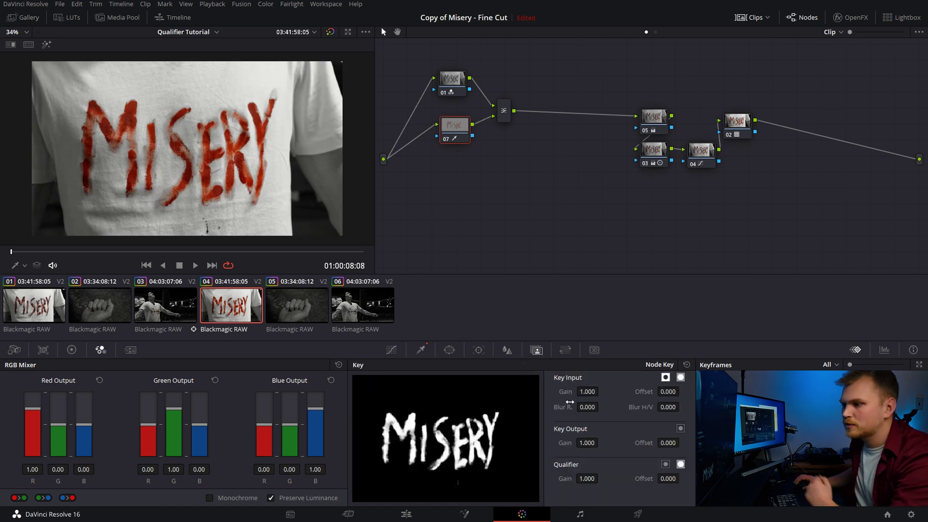
Set node 07's key output gain to 0.5.
left_click(587, 443)
type(".5")
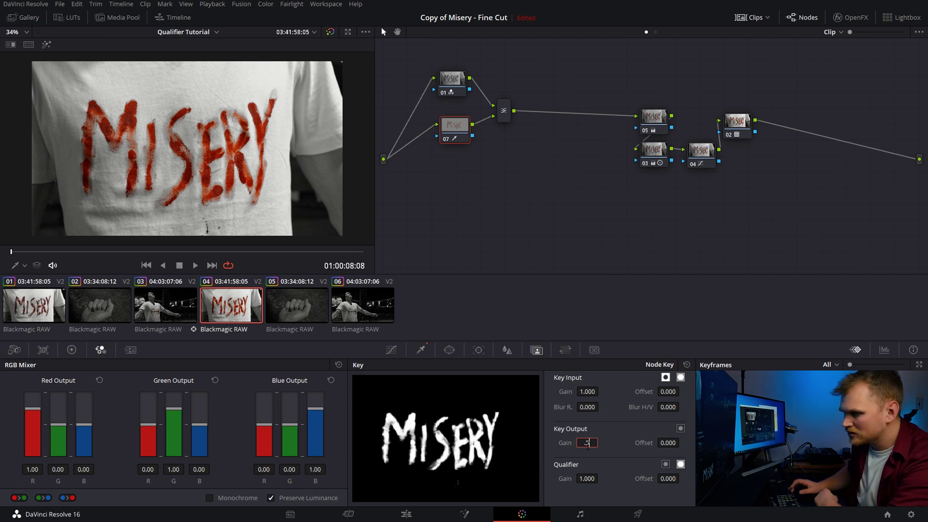
key("Return")
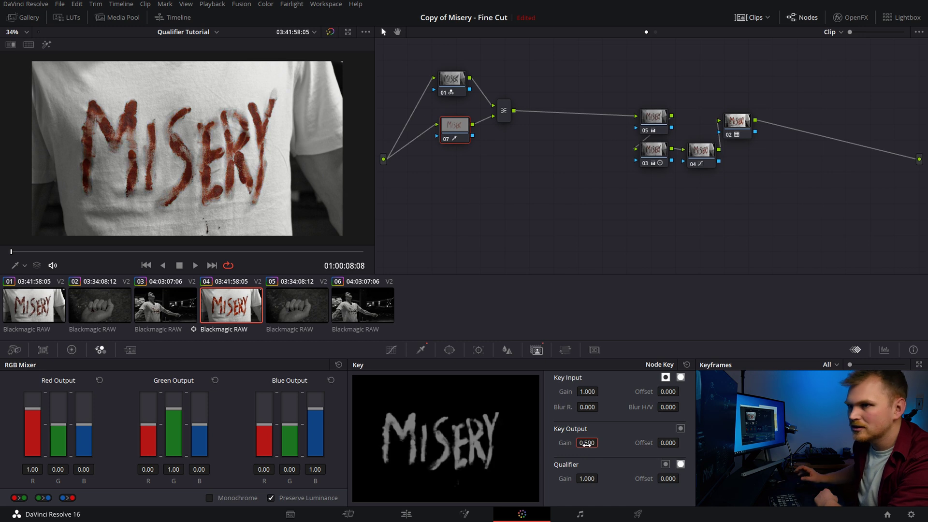
Darken the MISERY reds in the Hue vs Lum curve and compare with node 07 bypassed.
left_click(392, 346)
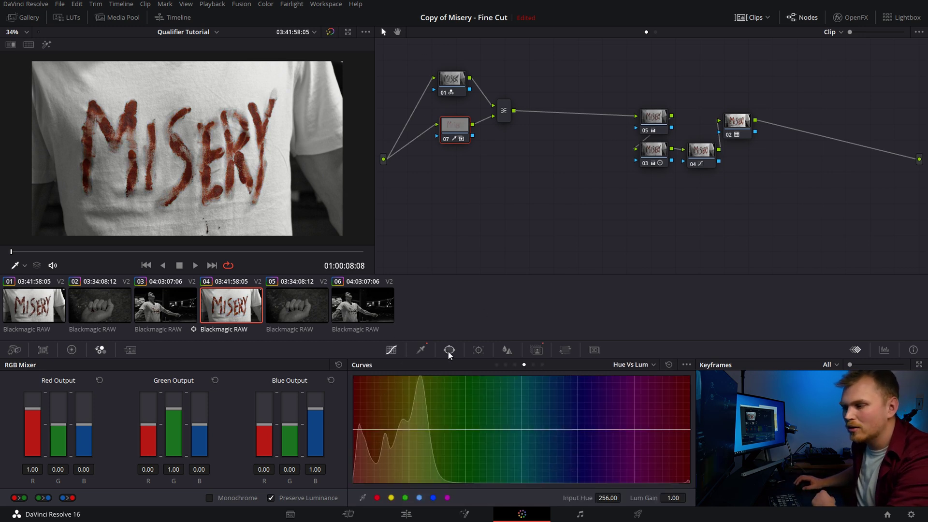
left_click(497, 364)
left_click(524, 364)
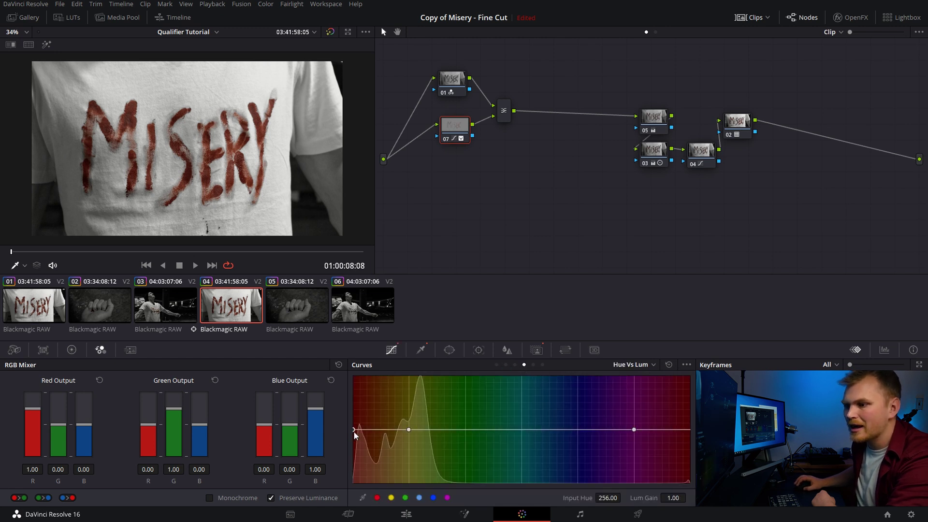
left_click_drag(353, 432, 354, 452)
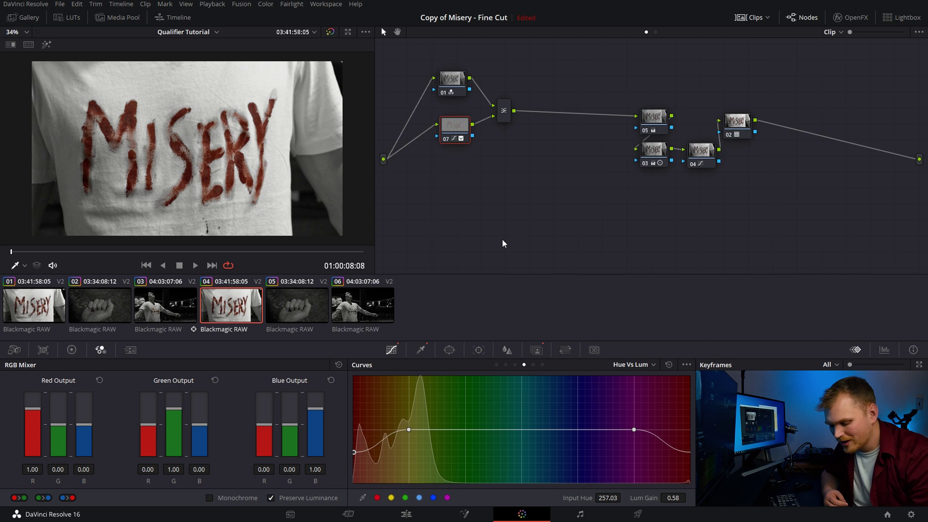
key("ctrl+d")
key("ctrl+d")
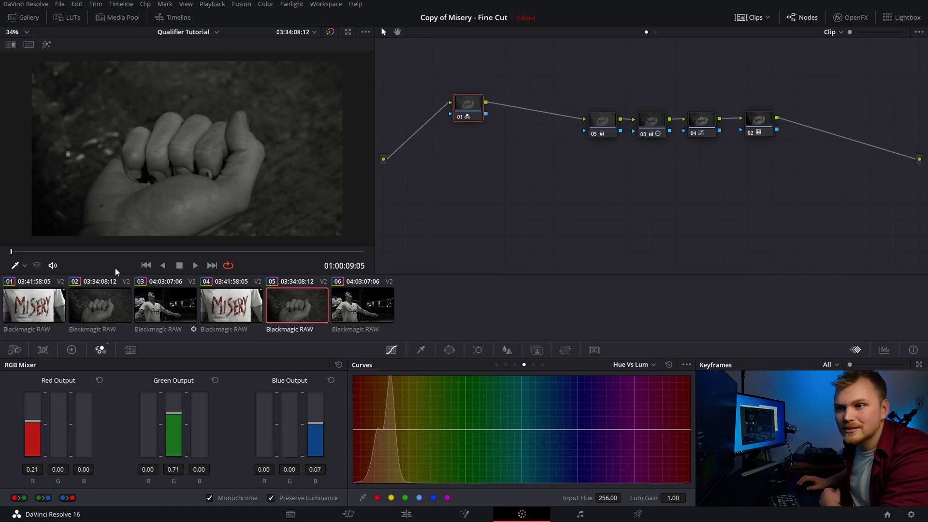
On the hand clip, add parallel node 07 and qualify the blood, nudging hue centre toward red.
left_click_drag(12, 252, 243, 251)
key("alt+p")
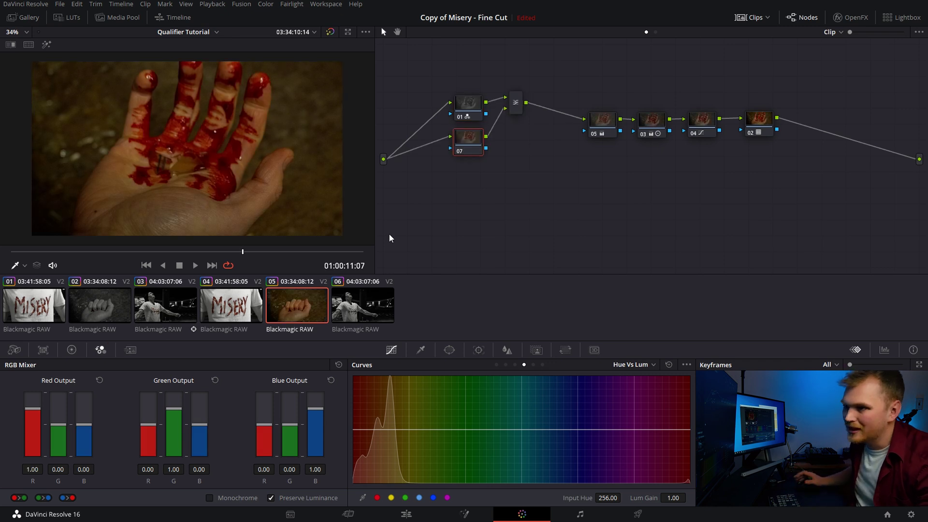
left_click(422, 349)
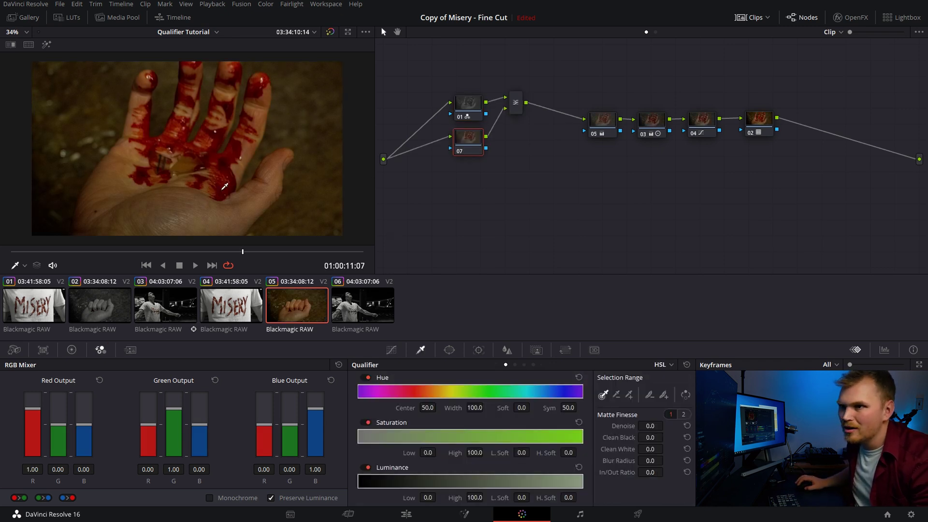
left_click(216, 153)
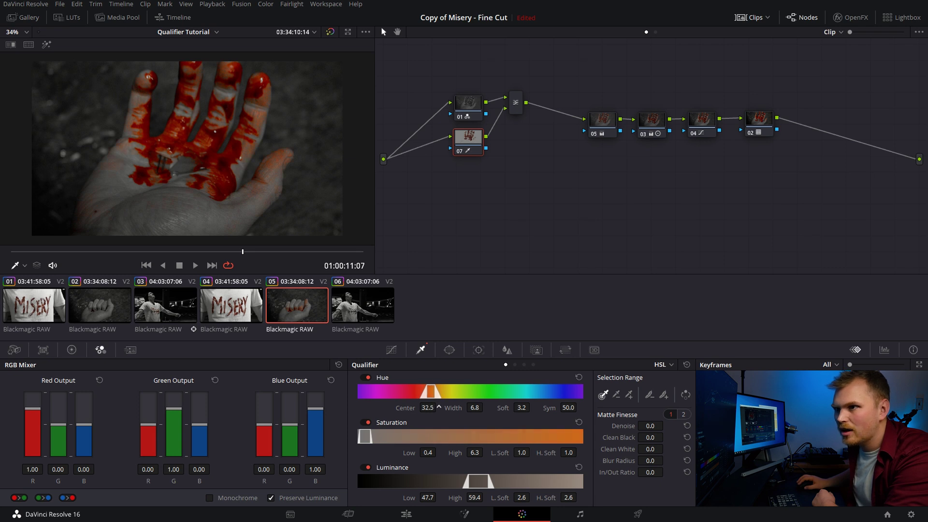
left_click_drag(439, 406, 439, 408)
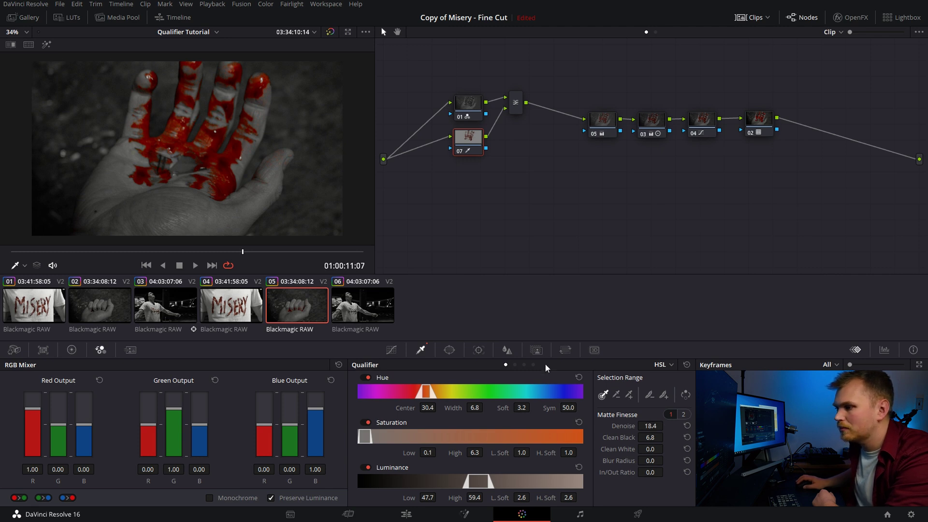
Set node 07's key output gain to 0.3 on the hand clip.
left_click(537, 351)
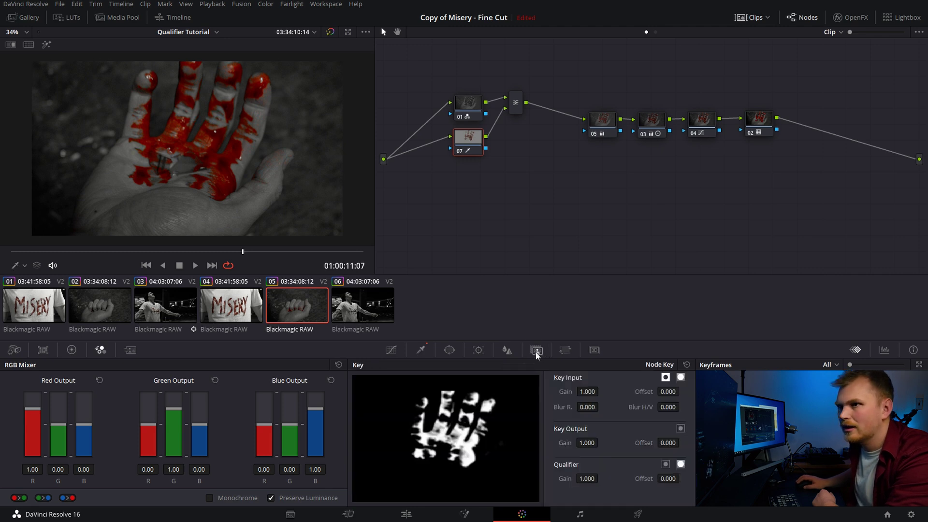
double_click(587, 443)
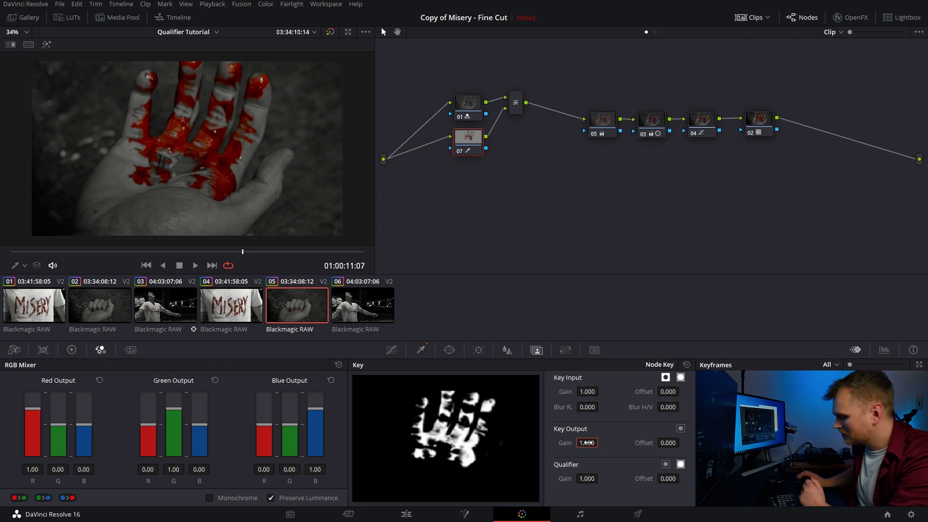
type(".3")
key("Return")
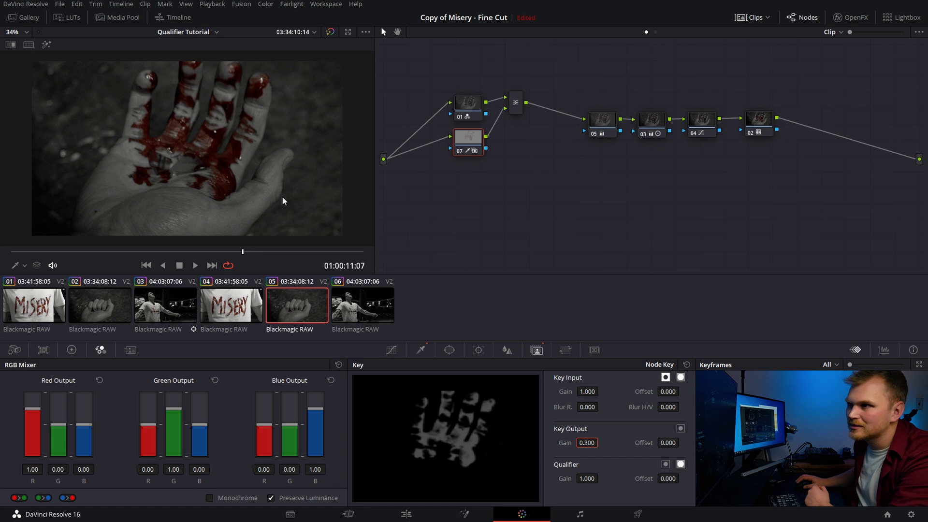
Darken the blood reds to 0.79 in Hue vs Lum, compare bypassed, and review the clip.
left_click(392, 350)
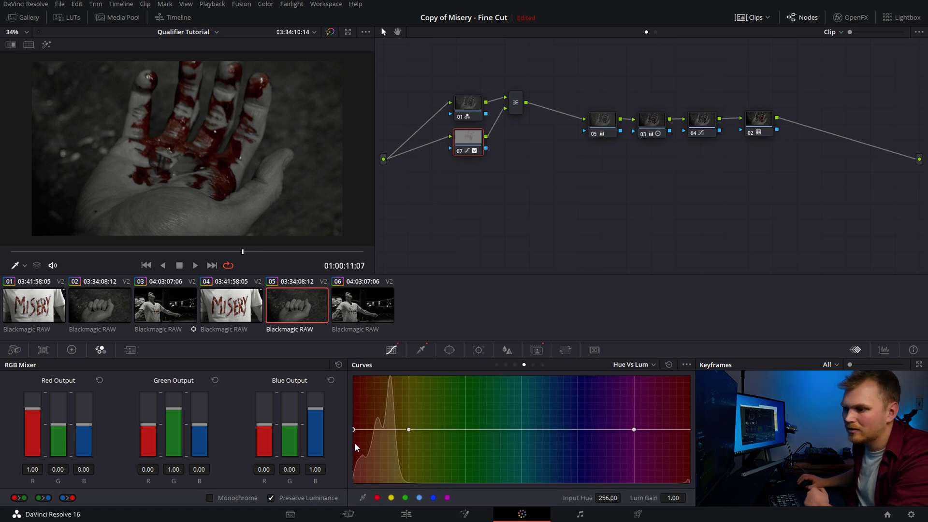
left_click_drag(354, 430, 355, 441)
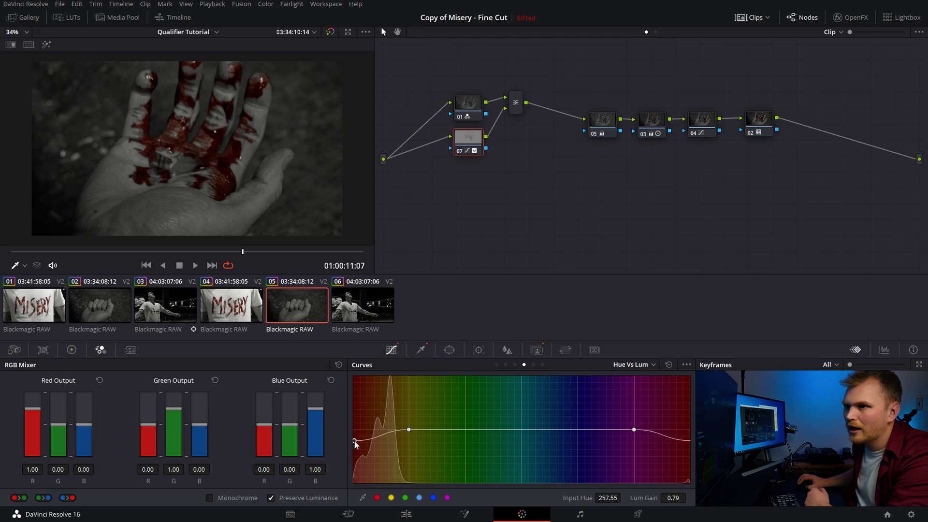
key("ctrl+d")
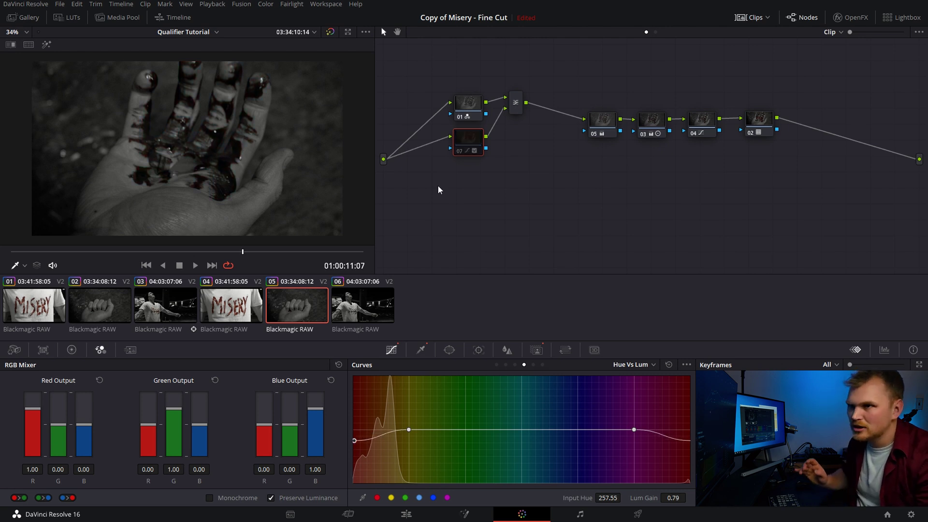
key("ctrl+d")
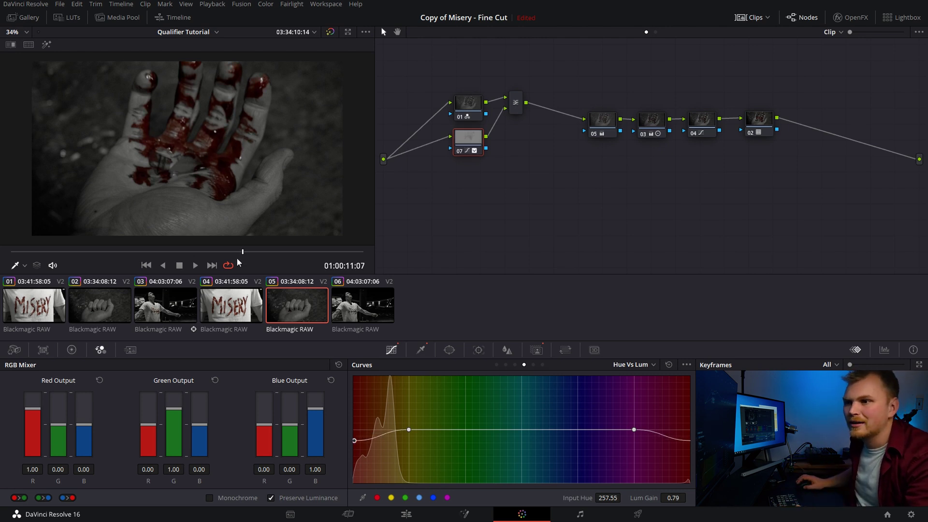
left_click_drag(243, 252, 182, 239)
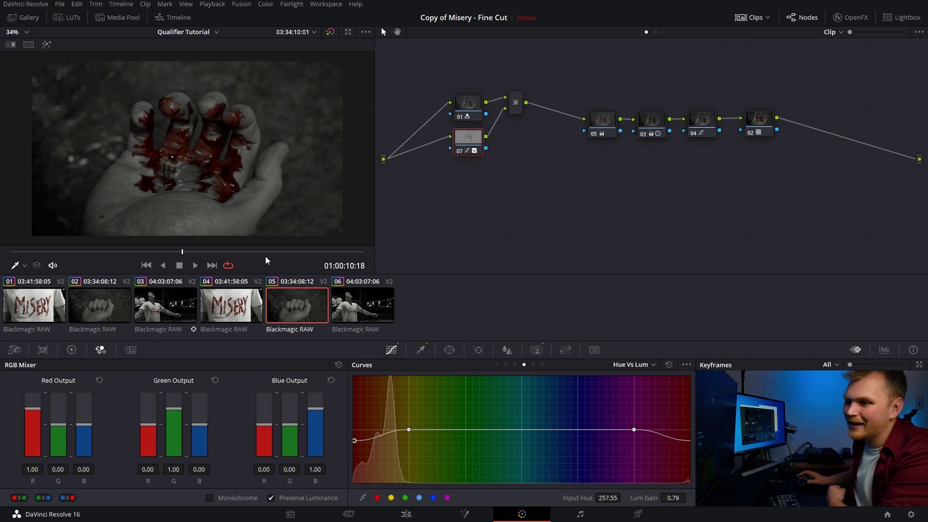
left_click(368, 310)
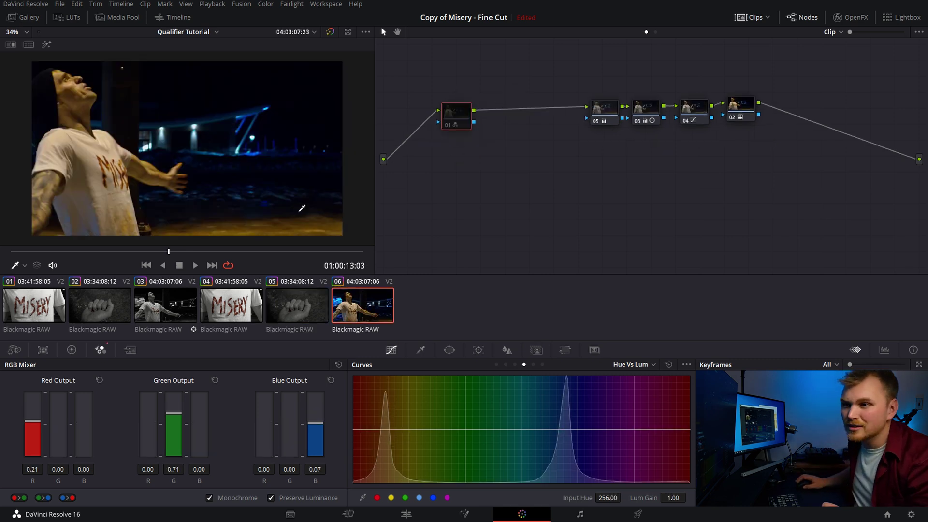
Scrub clip 06 to a clear shirt frame and add parallel node 07 beside node 01.
left_click_drag(167, 252, 57, 232)
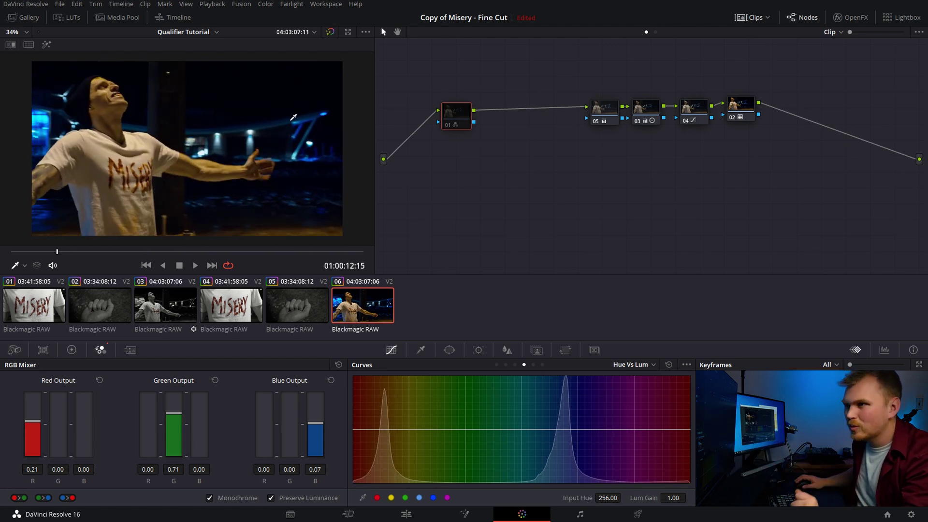
left_click(445, 124)
key("alt+p")
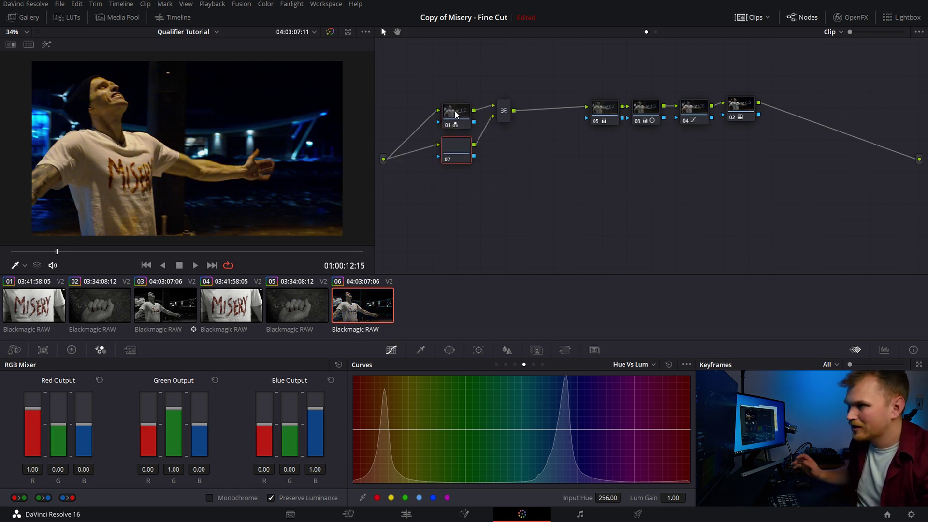
Qualify the red MISERY paint in node 07, narrowing hue width and raising saturation low.
left_click(421, 349)
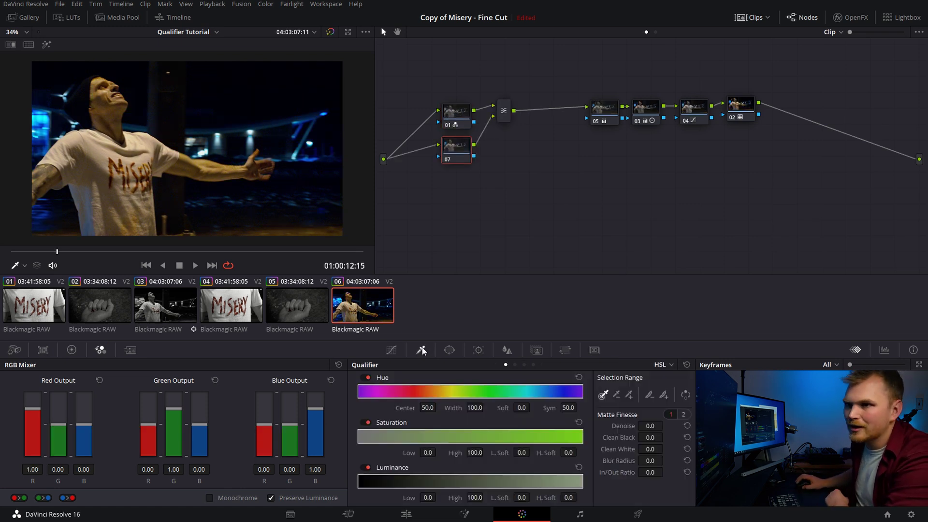
left_click_drag(113, 157, 118, 161)
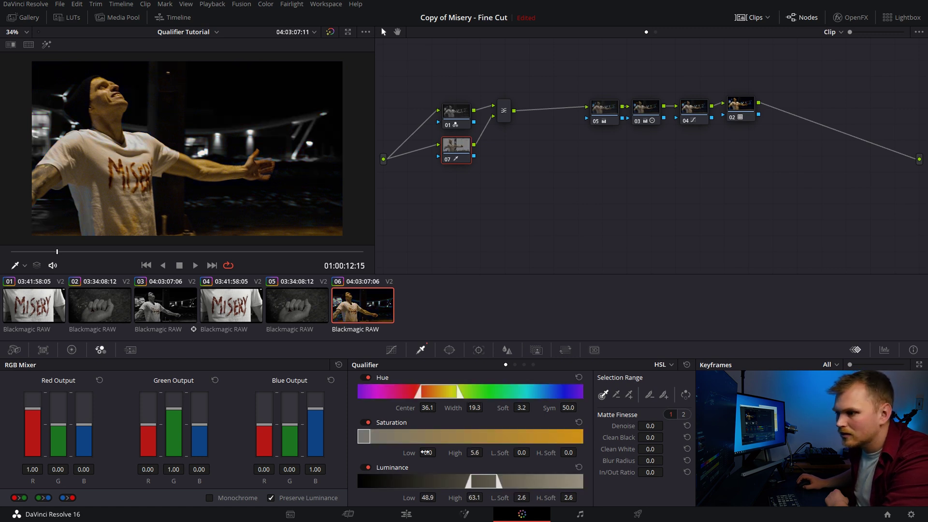
left_click(47, 45)
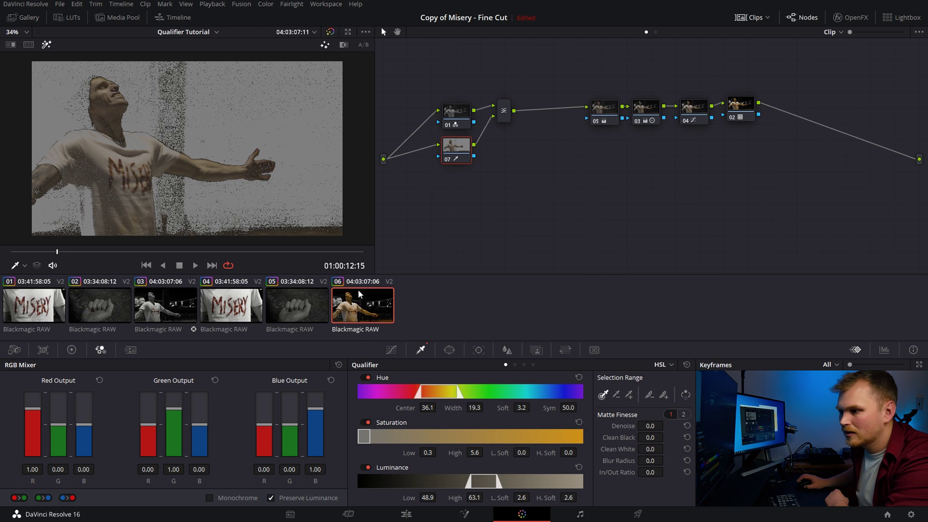
left_click_drag(457, 392, 487, 410)
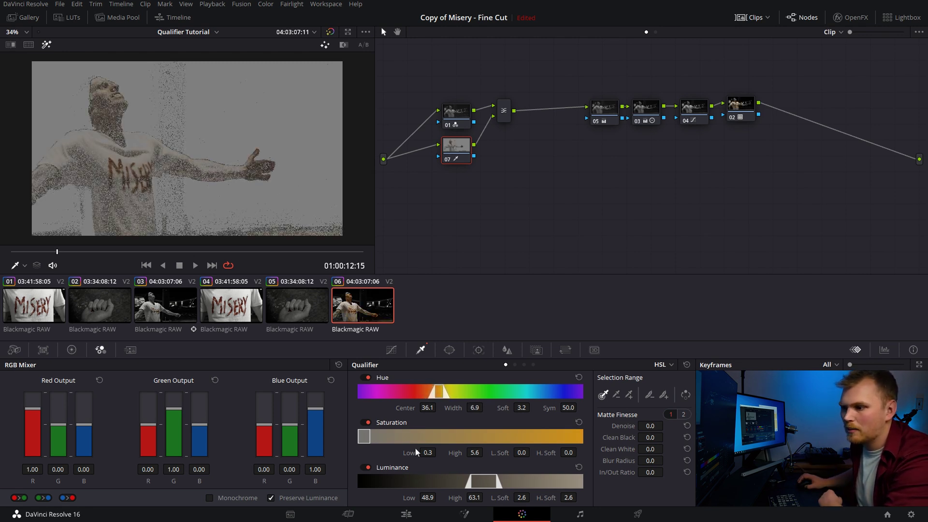
left_click_drag(429, 453, 439, 453)
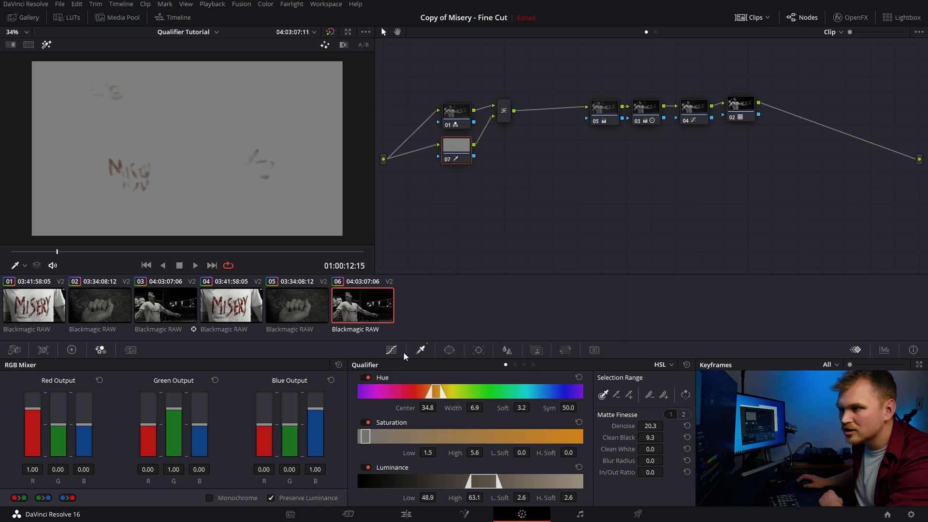
left_click(45, 49)
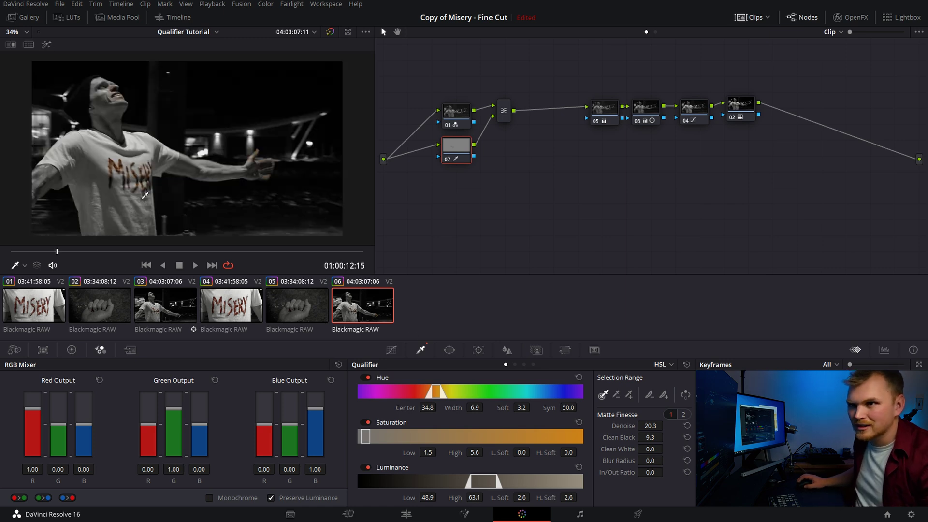
left_click_drag(63, 252, 67, 252)
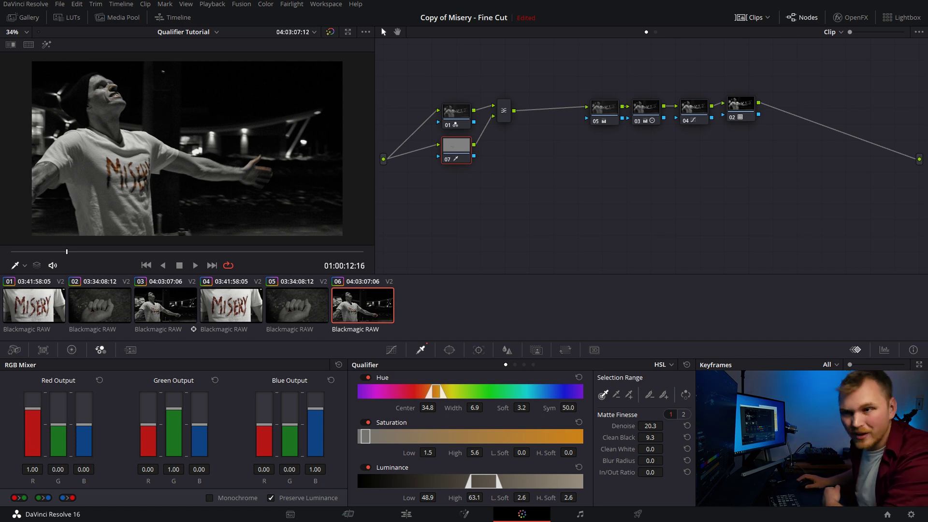
left_click(449, 351)
Add a circle window and shape it into an ellipse over the MISERY lettering.
left_click(369, 428)
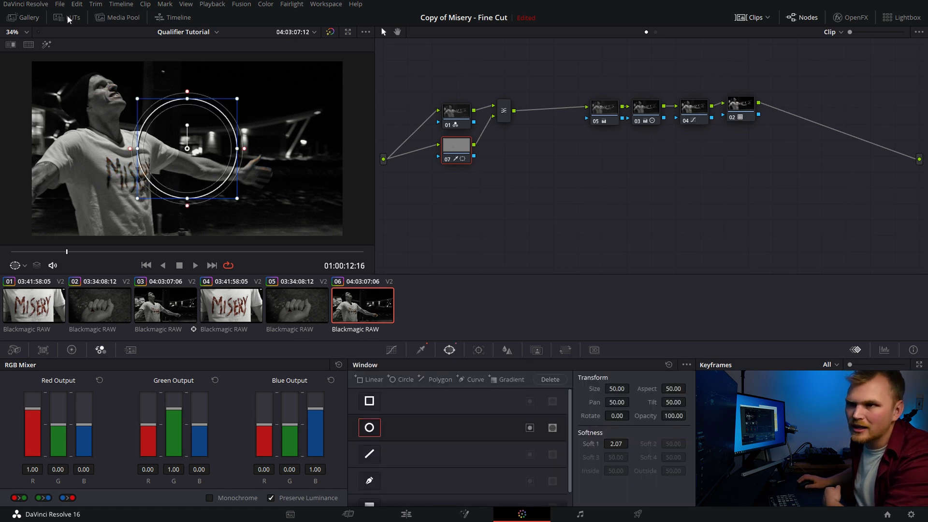
left_click_drag(189, 101, 123, 175)
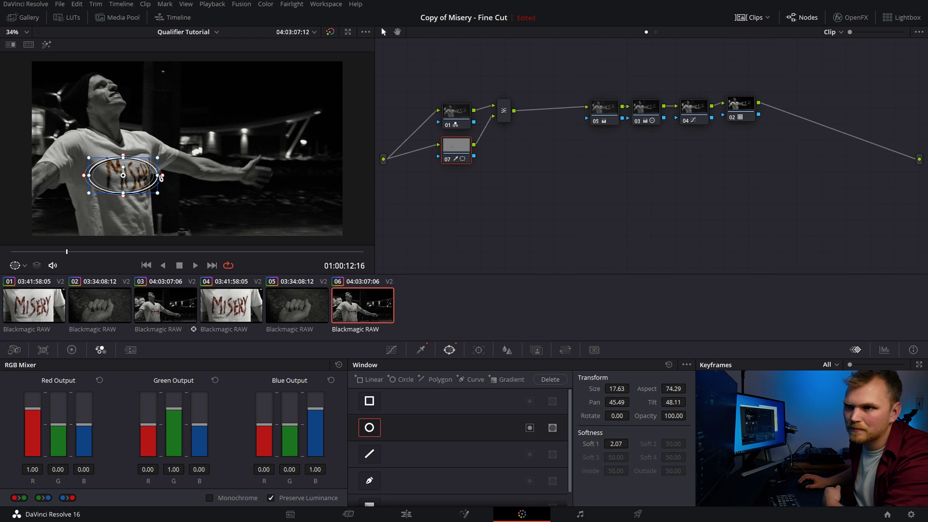
left_click_drag(158, 175, 161, 175)
left_click_drag(67, 251, 20, 251)
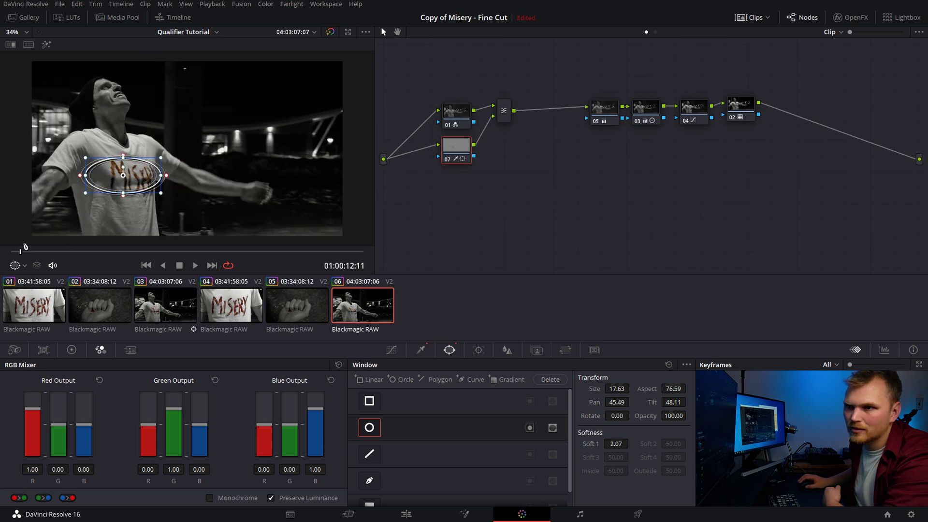
left_click_drag(128, 178, 135, 182)
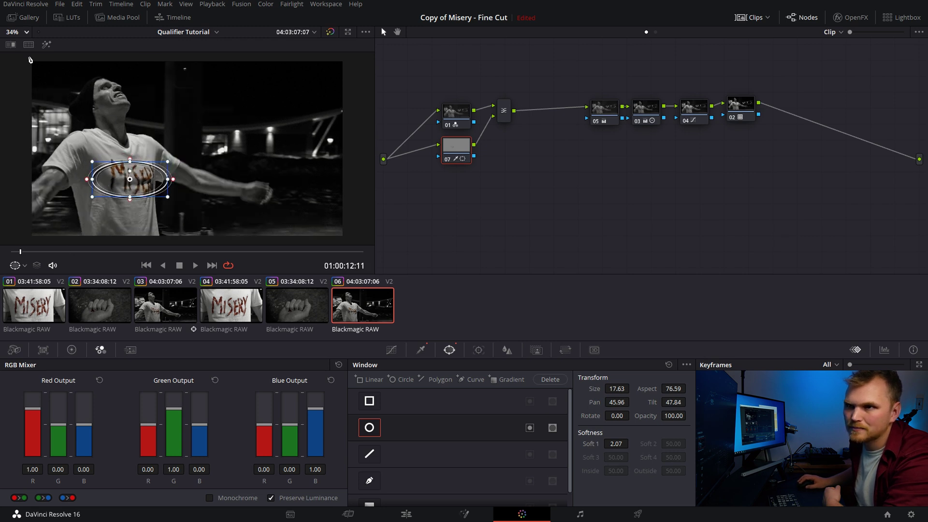
left_click(46, 45)
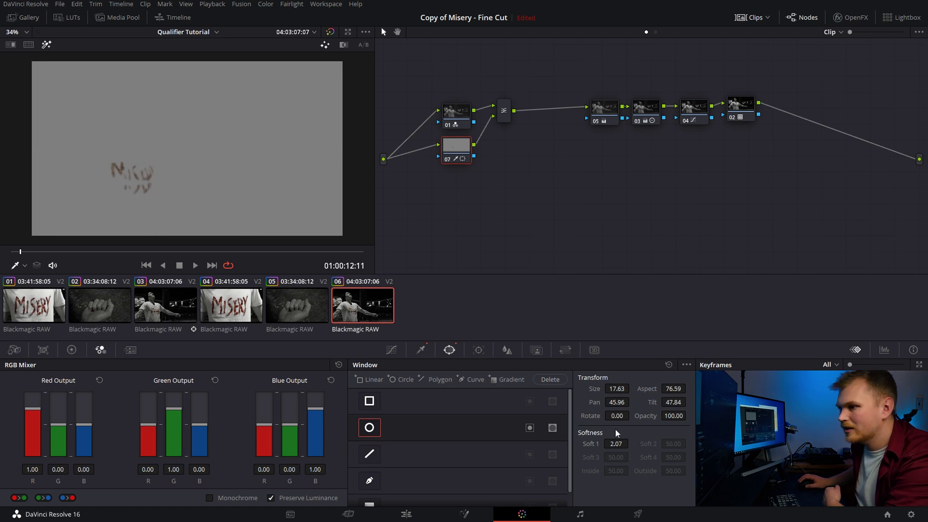
Track the ellipse window forward through clip 06 and return to the first frame.
left_click(479, 350)
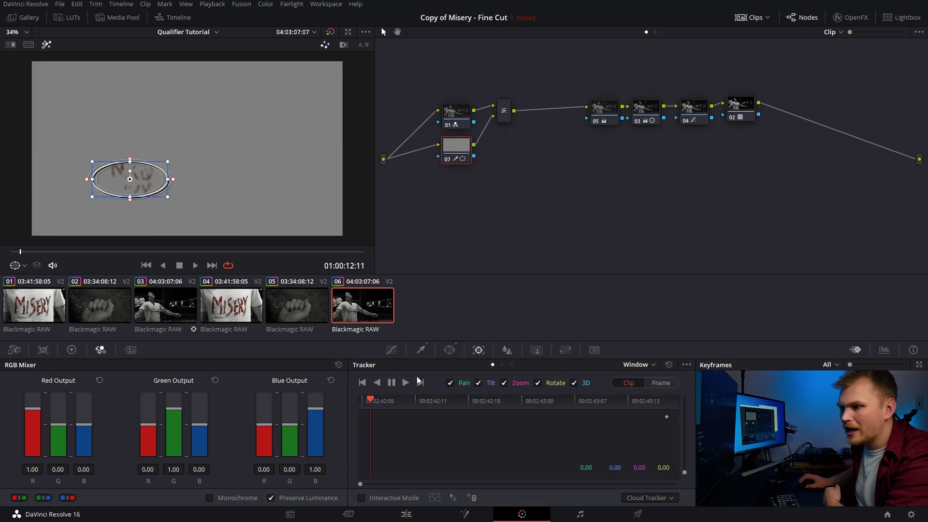
left_click(406, 382)
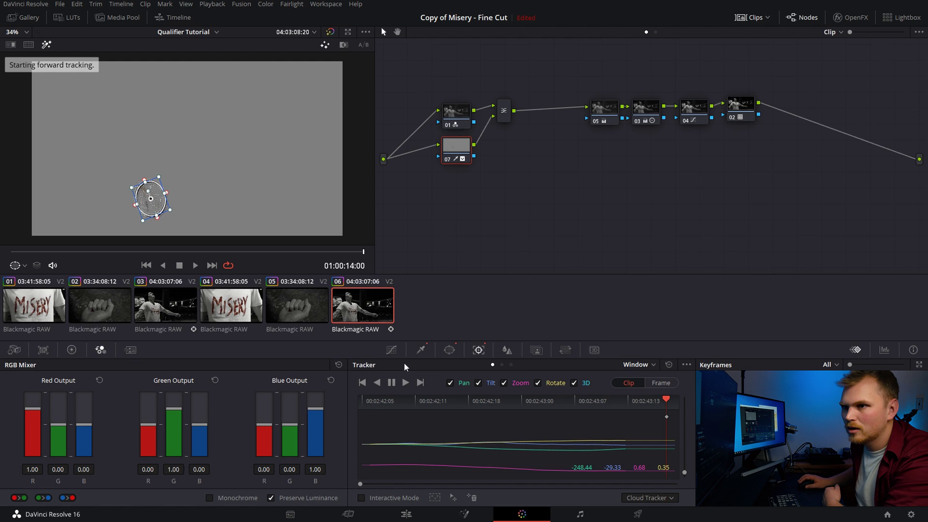
key("Home")
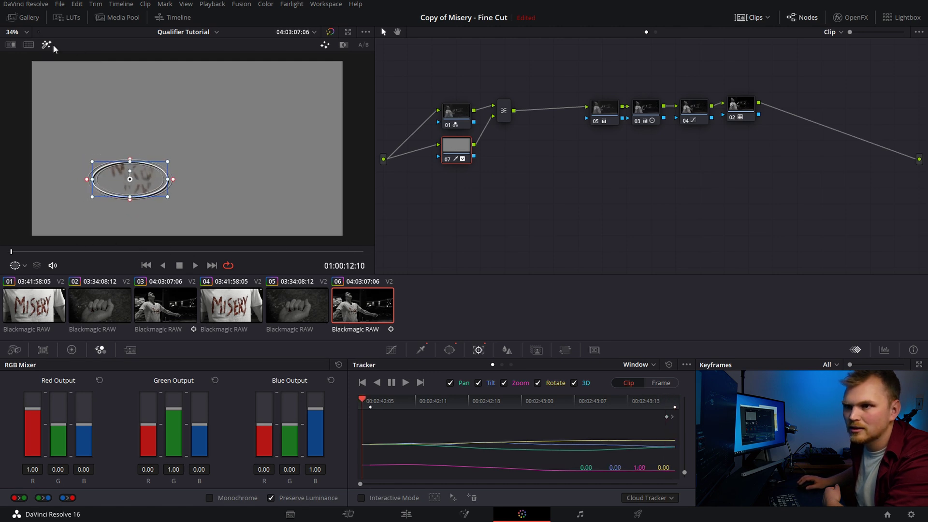
left_click(47, 45)
left_click(420, 350)
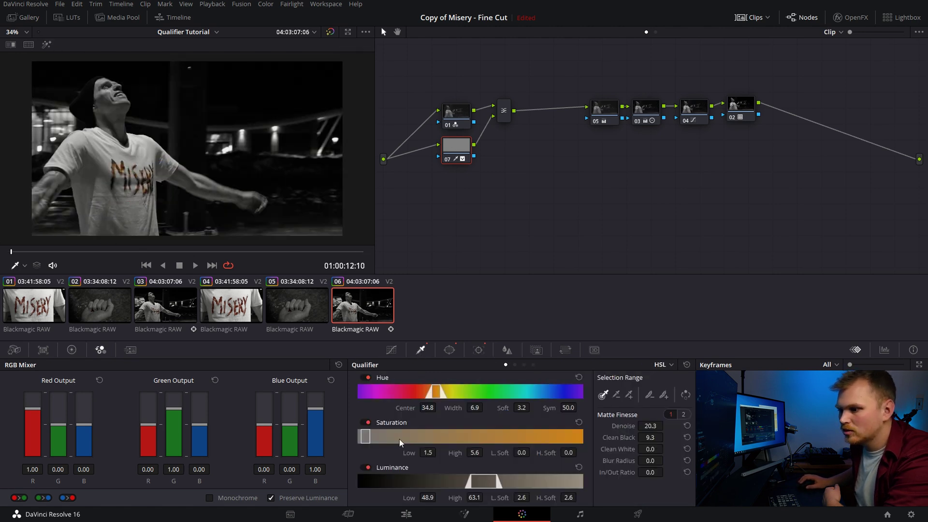
Refine the qualifier to hue centre 35.0 and saturation low 1.1 using the highlight matte.
left_click(46, 45)
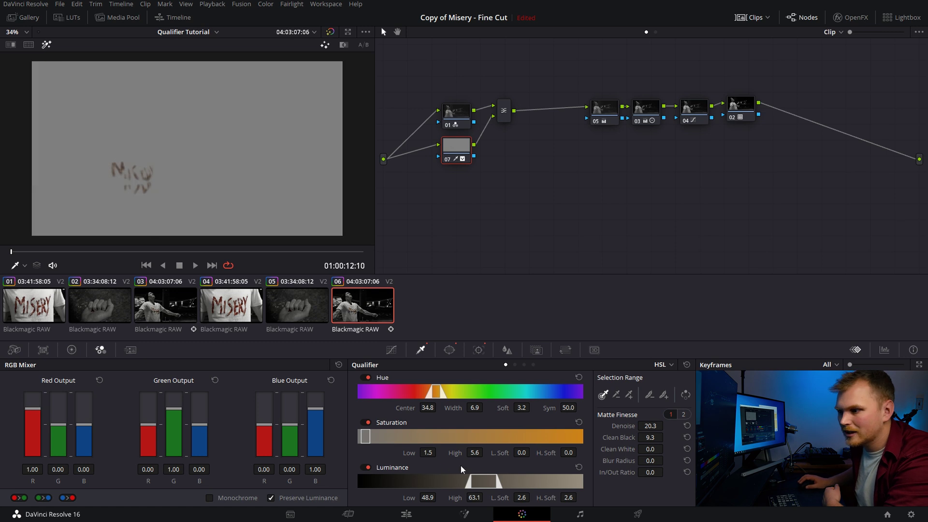
left_click_drag(439, 453, 439, 451)
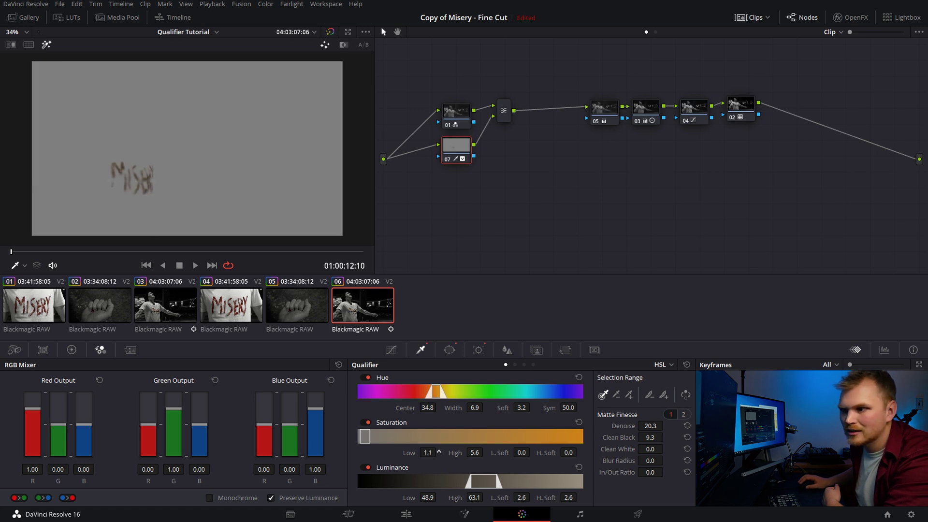
left_click_drag(431, 406, 438, 406)
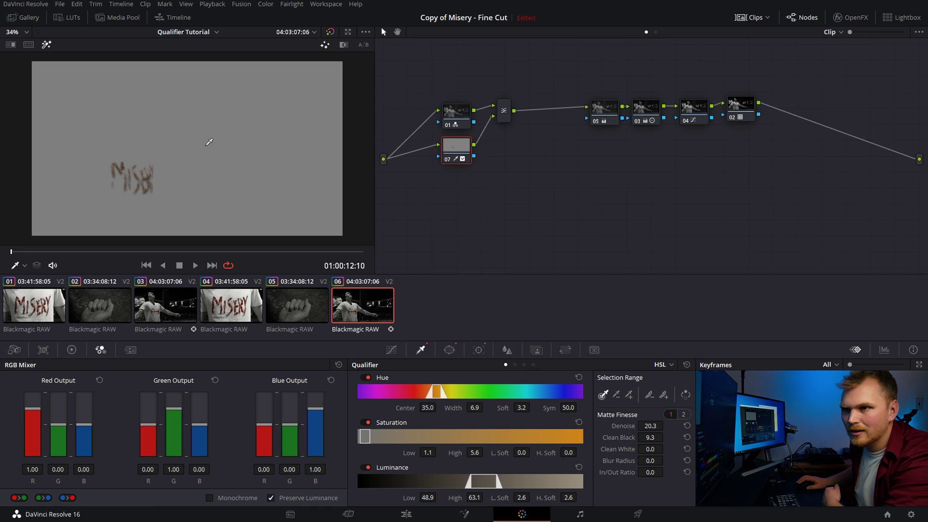
left_click(46, 45)
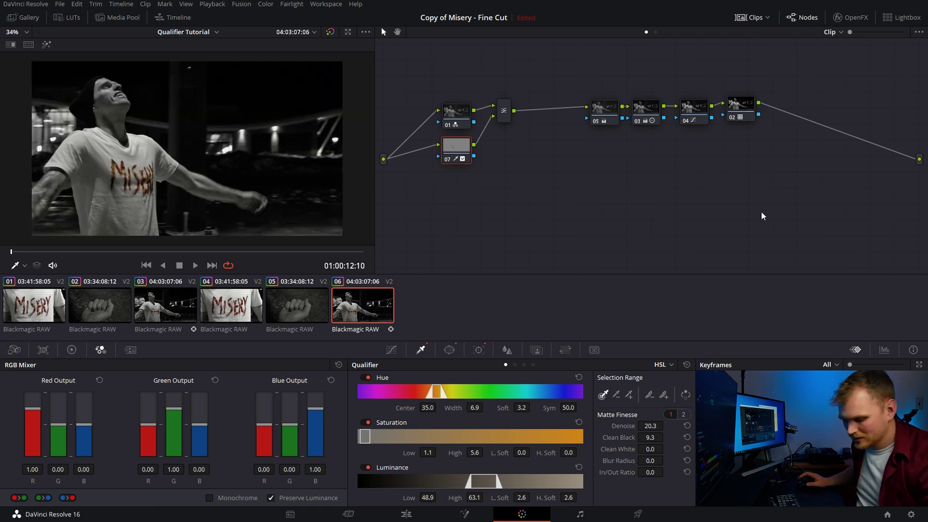
key("space")
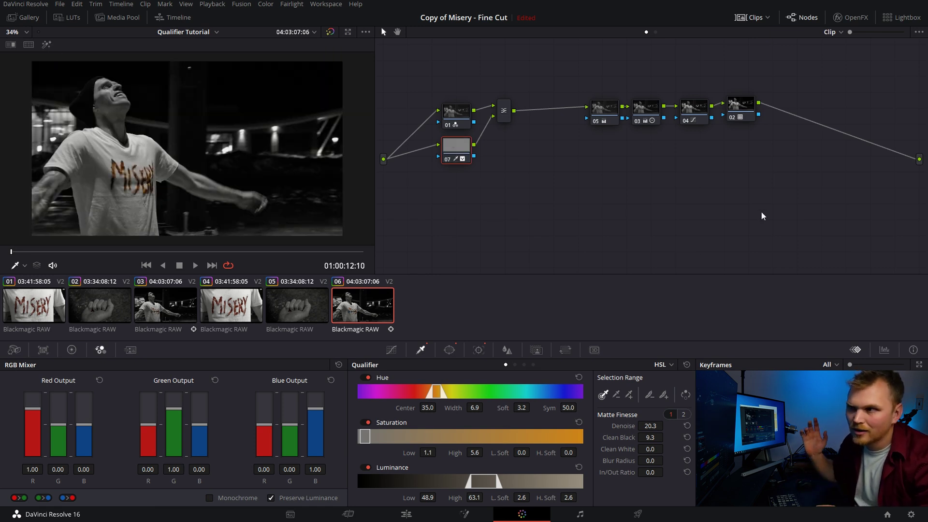